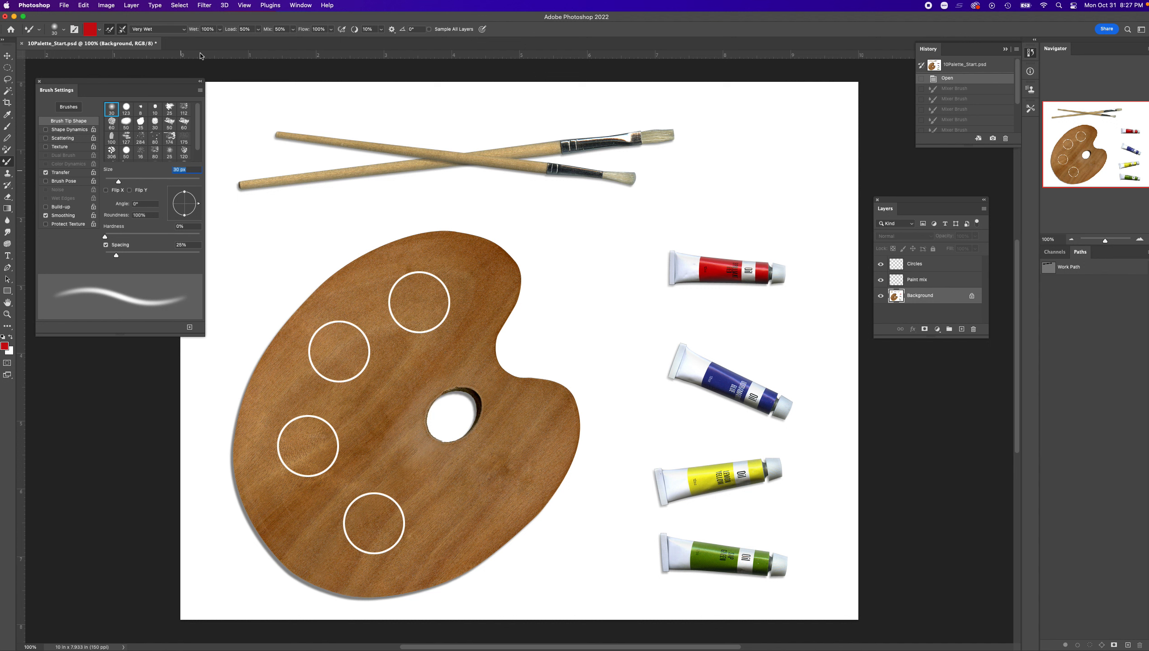
Step: Set the Mixer Brush to the Dry preset and paint a red zigzag stroke beside the paintbrush tips
left_click(172, 31)
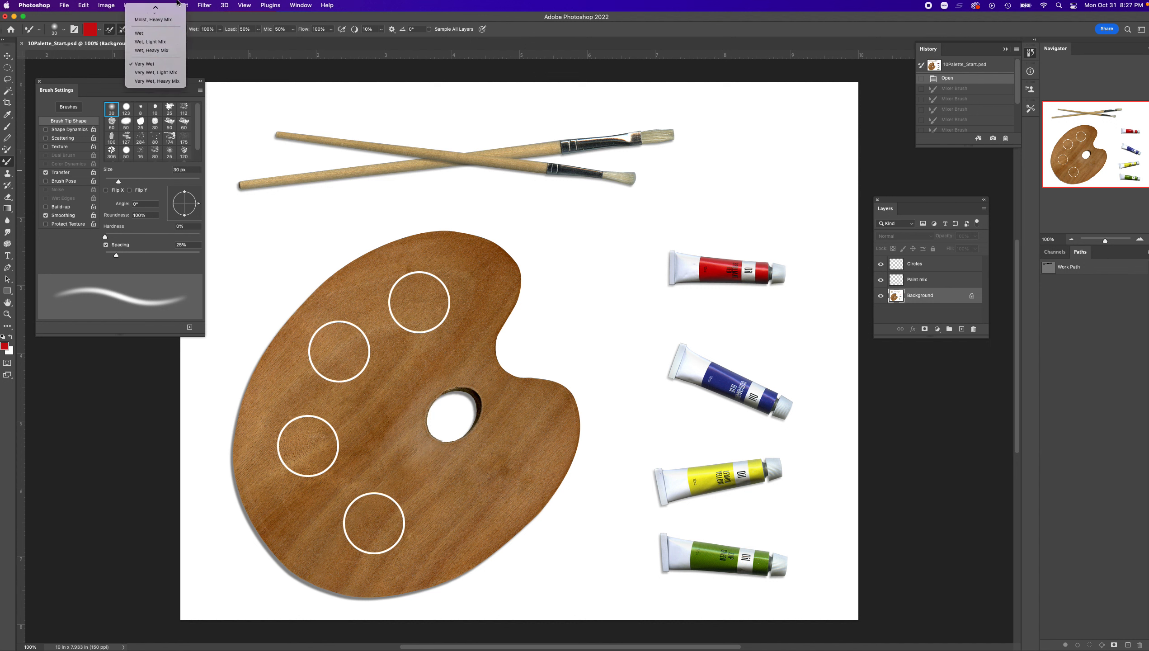
left_click(152, 24)
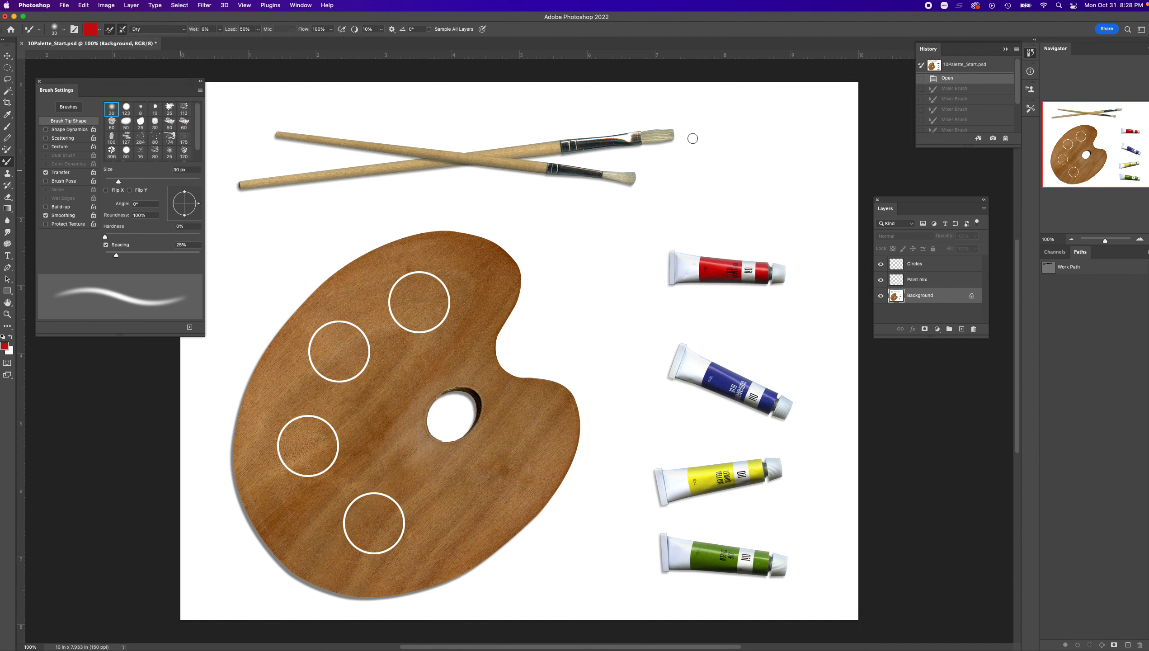
mouse_move(686, 125)
left_mouse_down()
mouse_move(795, 118)
mouse_move(672, 162)
mouse_move(746, 175)
mouse_move(757, 192)
mouse_move(631, 208)
left_mouse_up()
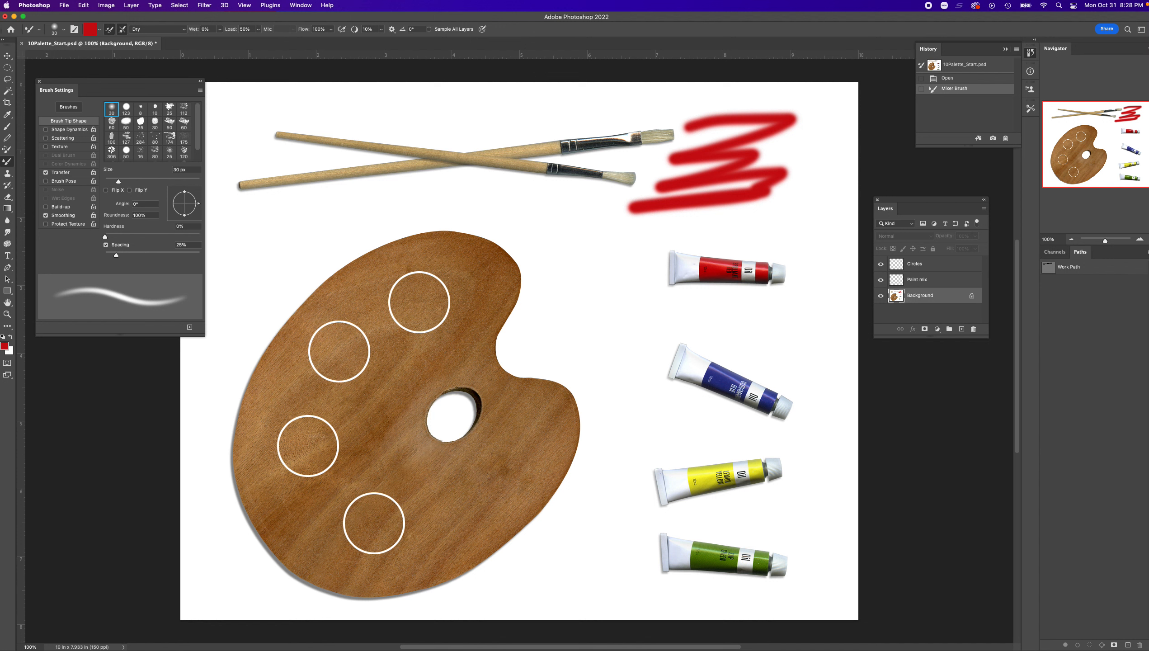
Step: Sample the blue from the blue paint tube and choose the 60 px bristle tip for the Mixer Brush
left_click(7, 116)
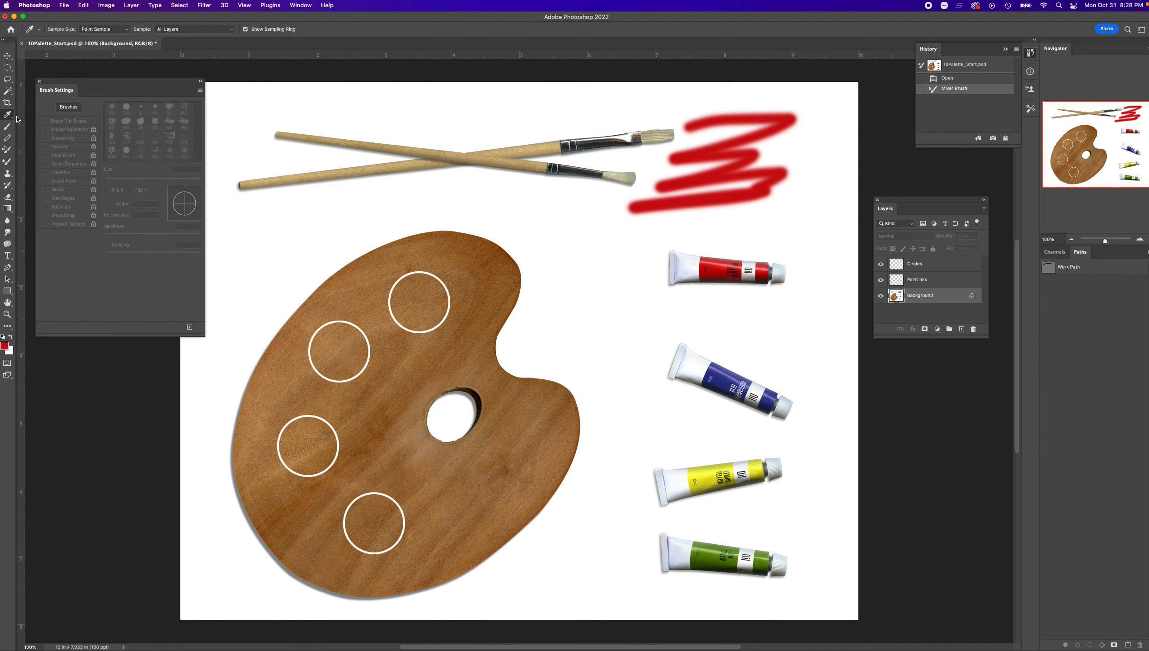
left_click(728, 375)
left_click(8, 162)
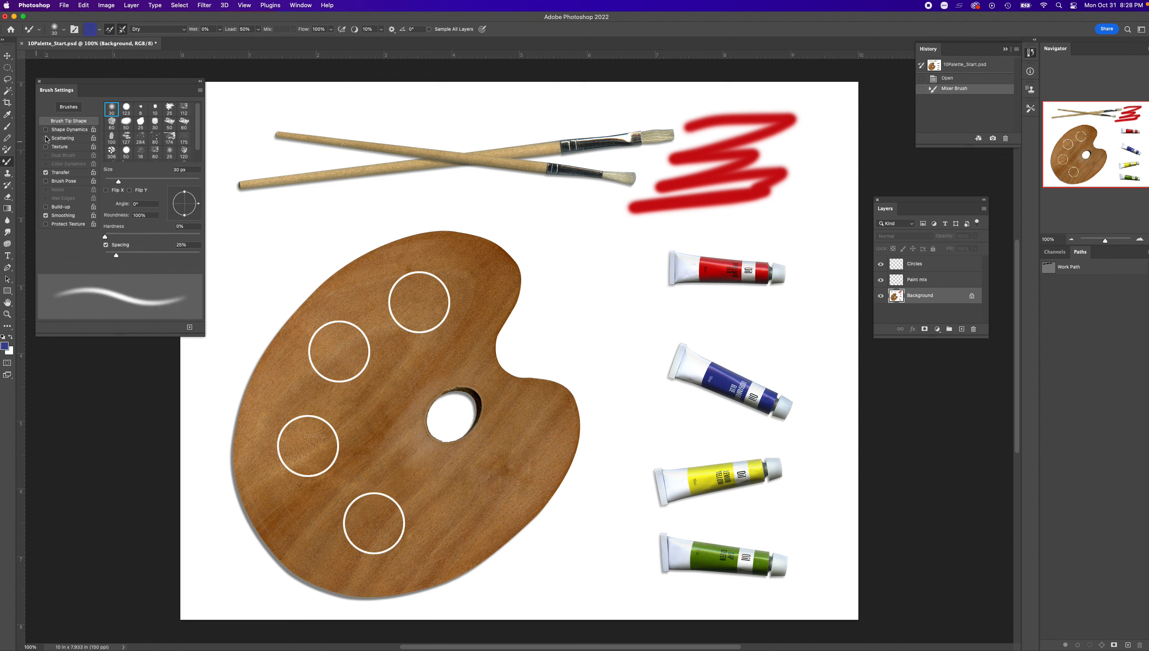
left_click(112, 127)
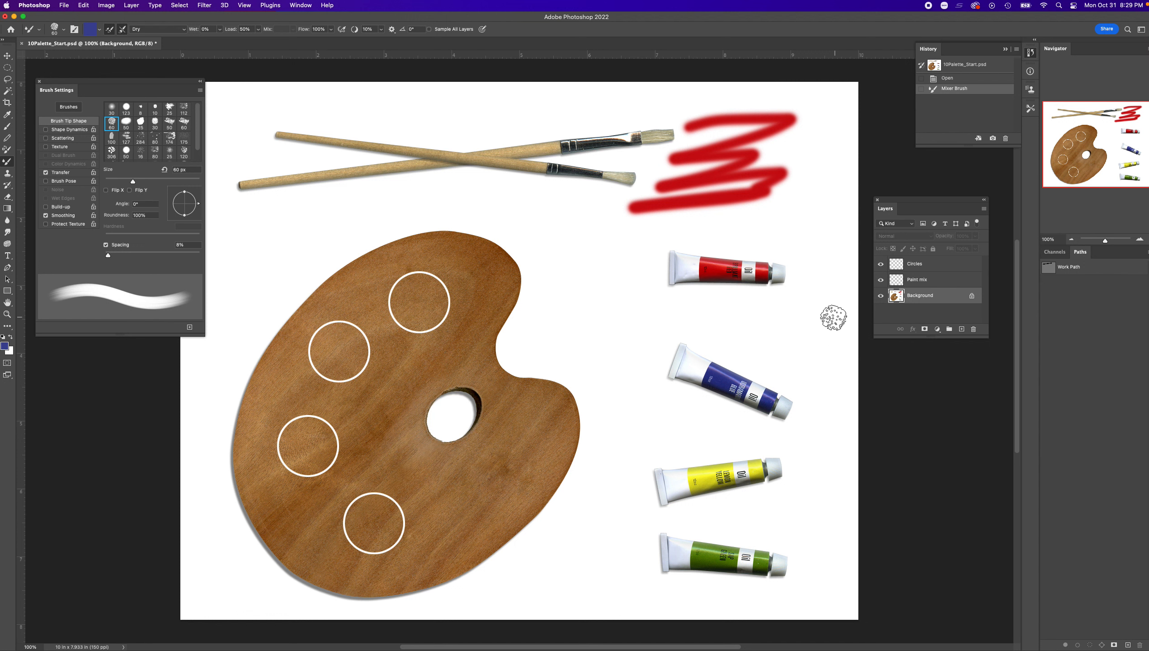
Step: Try a horizontal dry blue stroke between the red and blue paint tubes, and undo it
left_click(579, 316)
mouse_move(580, 317)
left_mouse_down()
mouse_move(834, 318)
mouse_move(559, 321)
left_mouse_up()
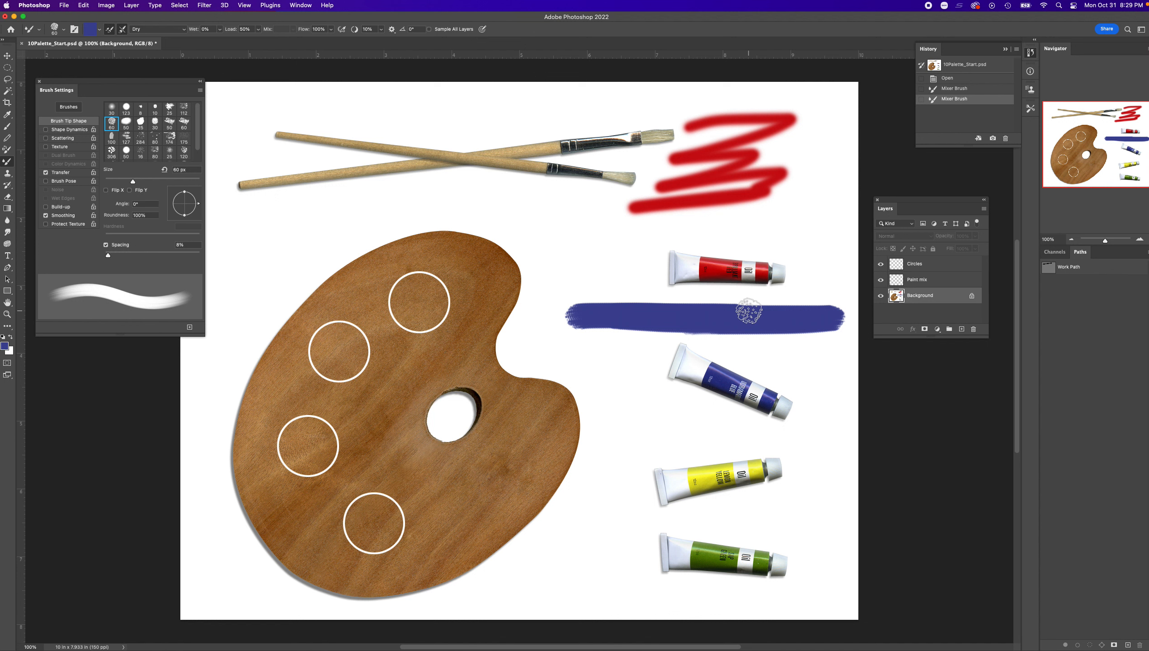
key("super+z")
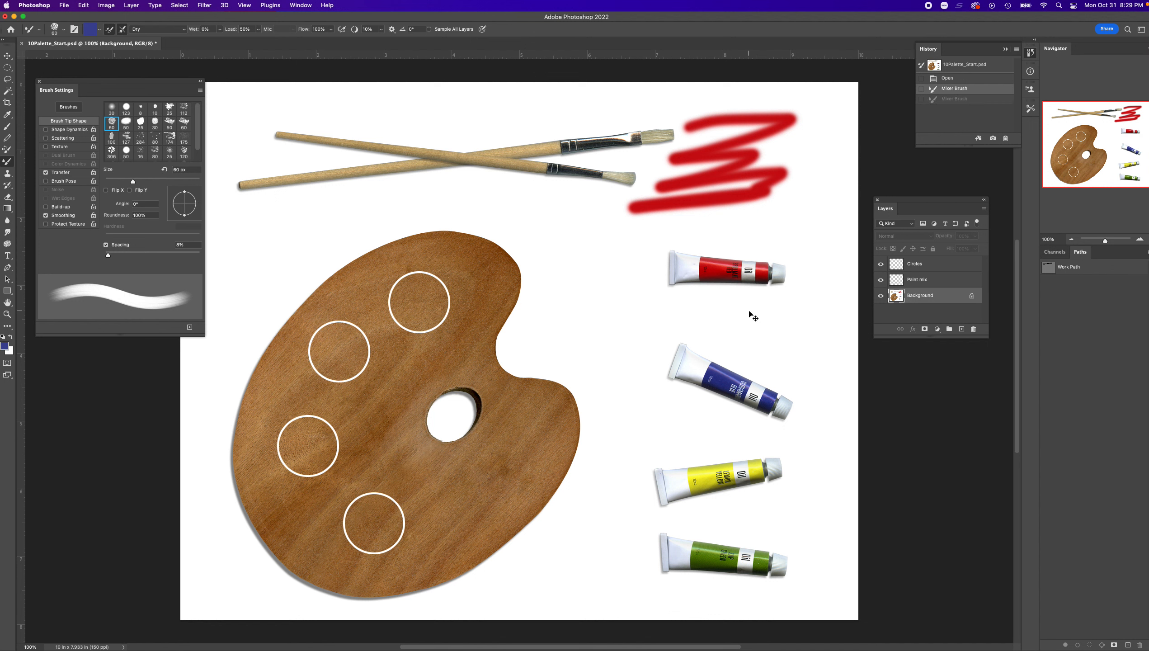
Step: Set the Mixer Brush to the Wet preset and paint a horizontal blue stroke between the red and blue tubes
left_click(180, 32)
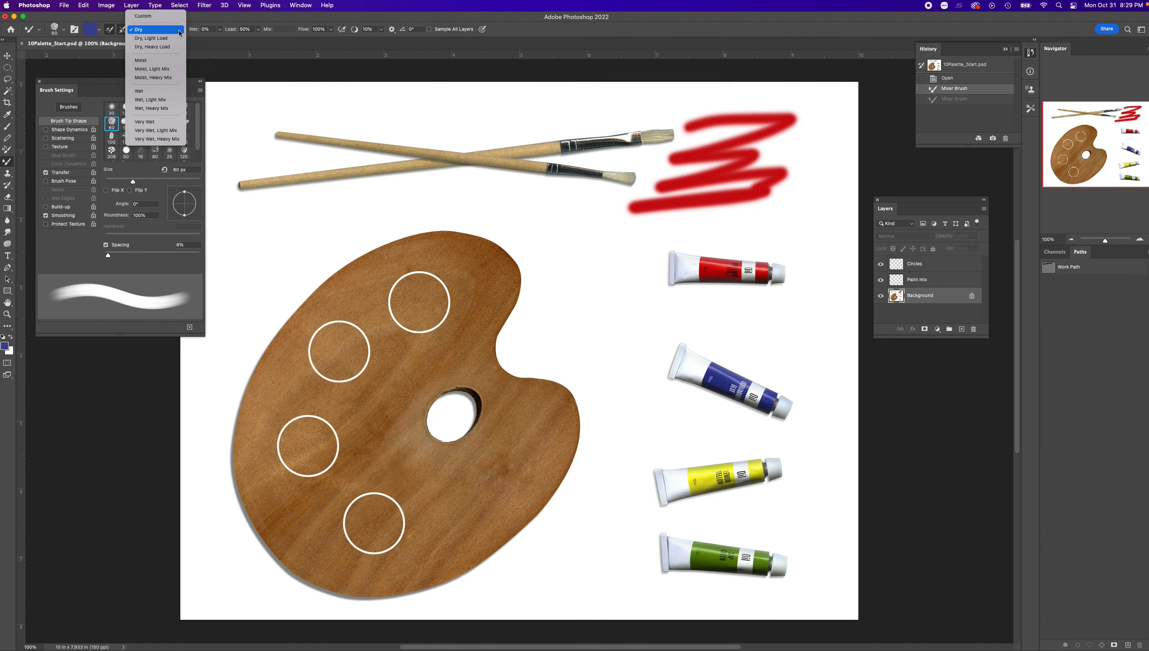
left_click(155, 91)
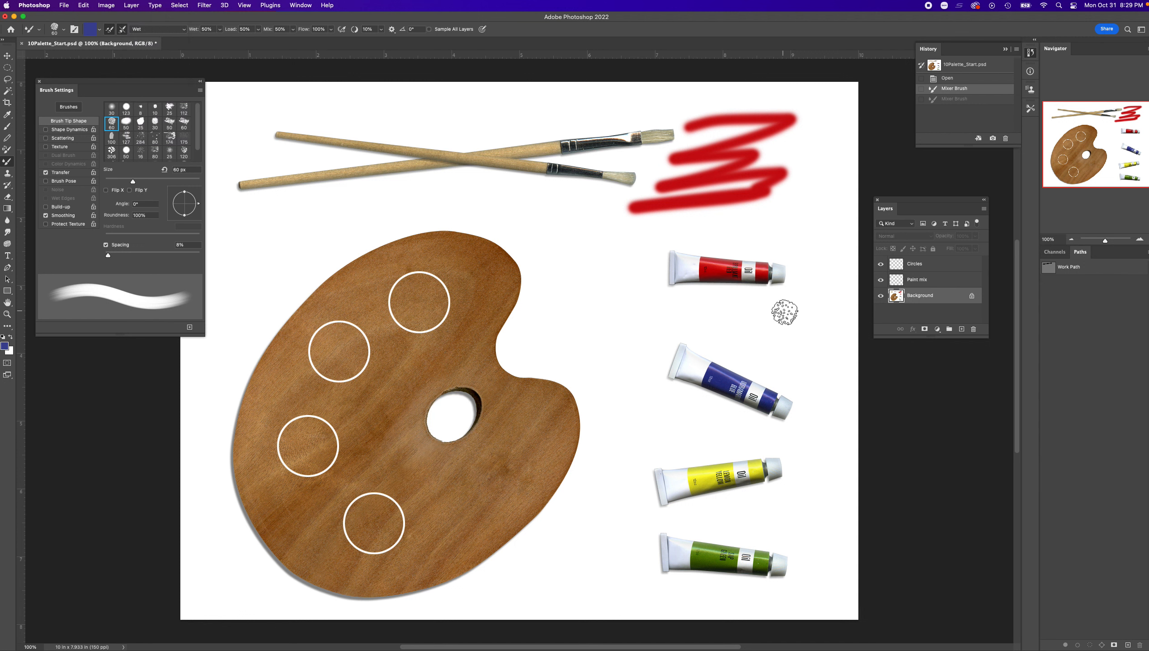
mouse_move(584, 309)
left_mouse_down()
mouse_move(778, 311)
mouse_move(792, 332)
mouse_move(777, 335)
mouse_move(810, 305)
left_mouse_up()
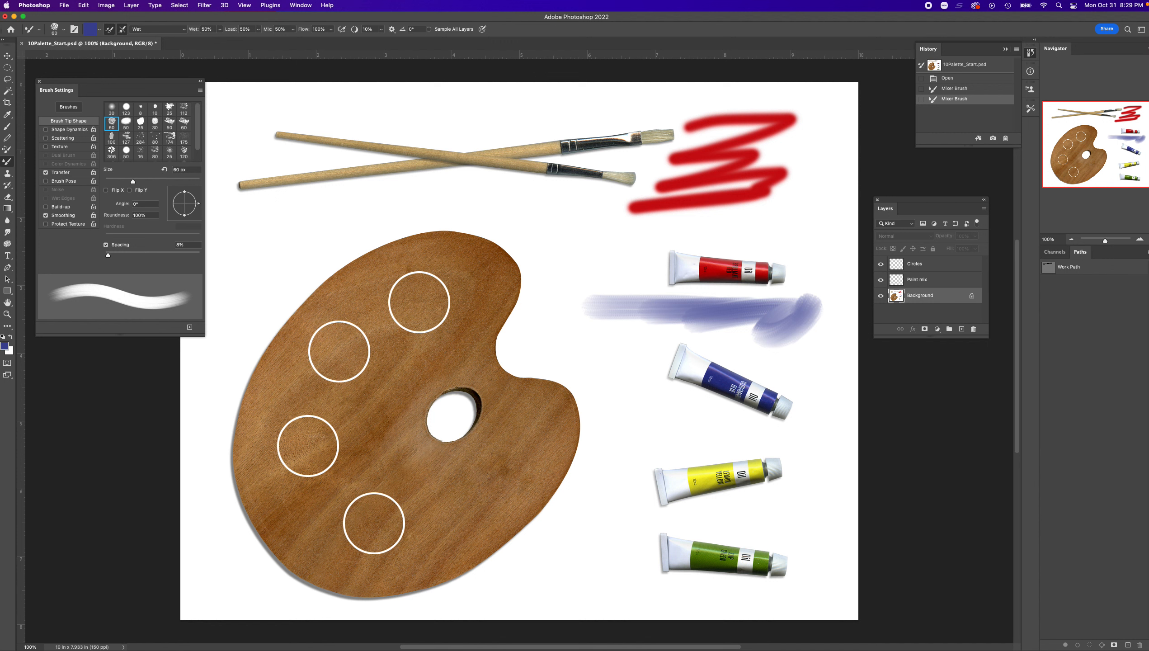
Step: Sample the yellow from the yellow paint tube and choose the 30 px bristle tip with 7% spacing for the Mixer Brush
left_click(8, 115)
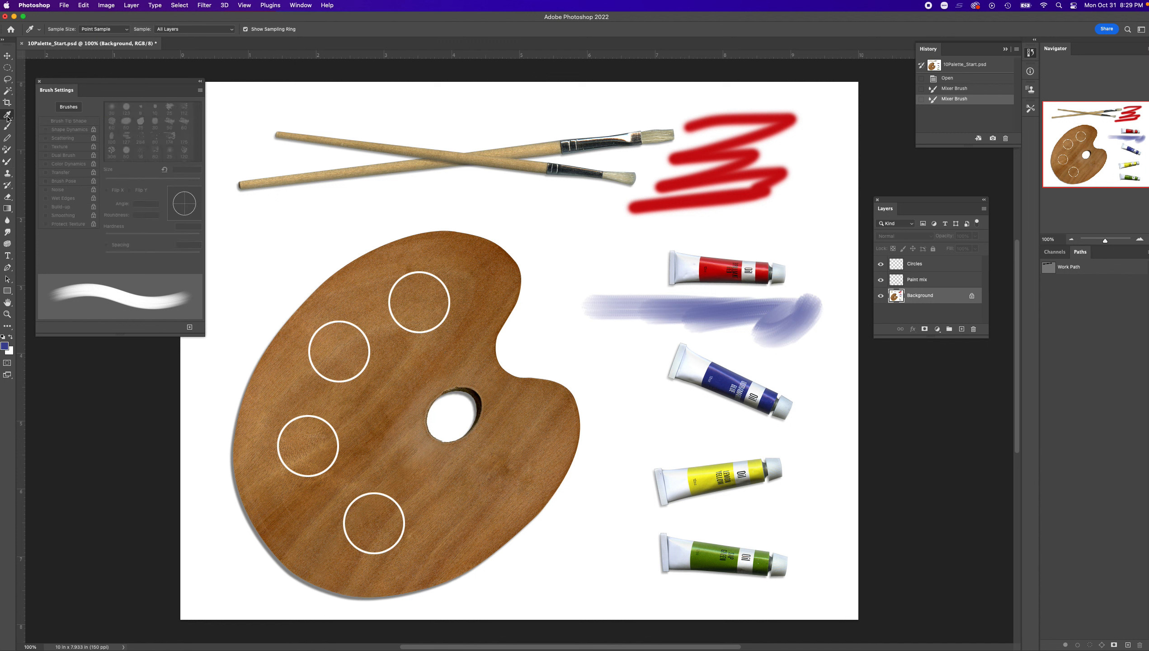
left_click(700, 471)
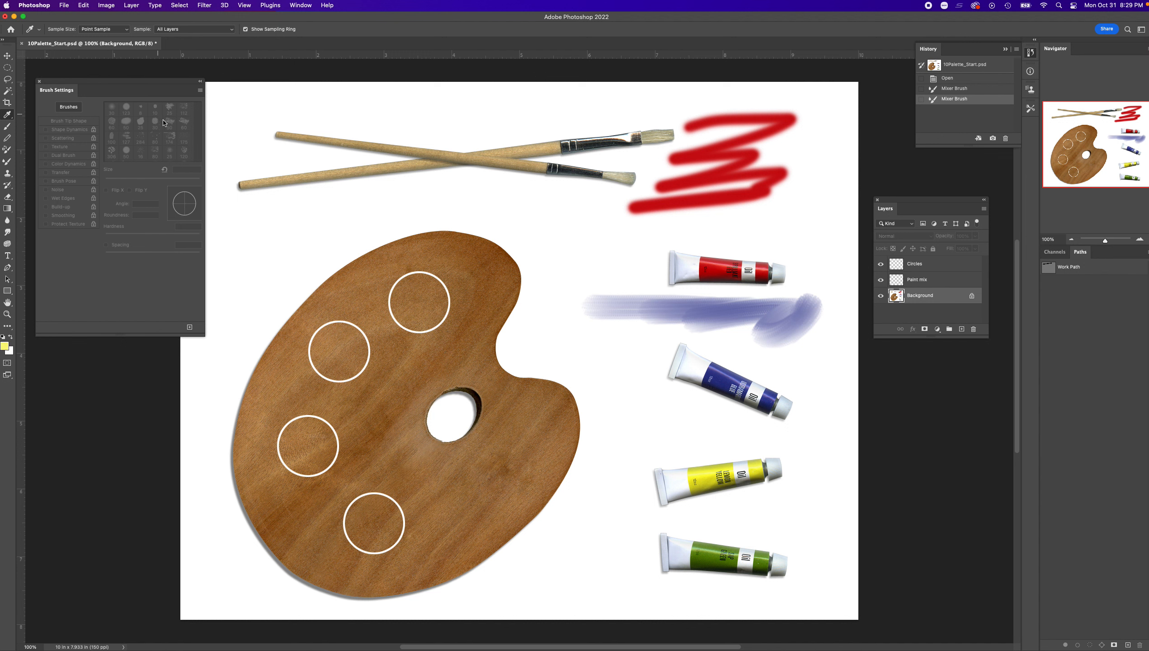
left_click(8, 162)
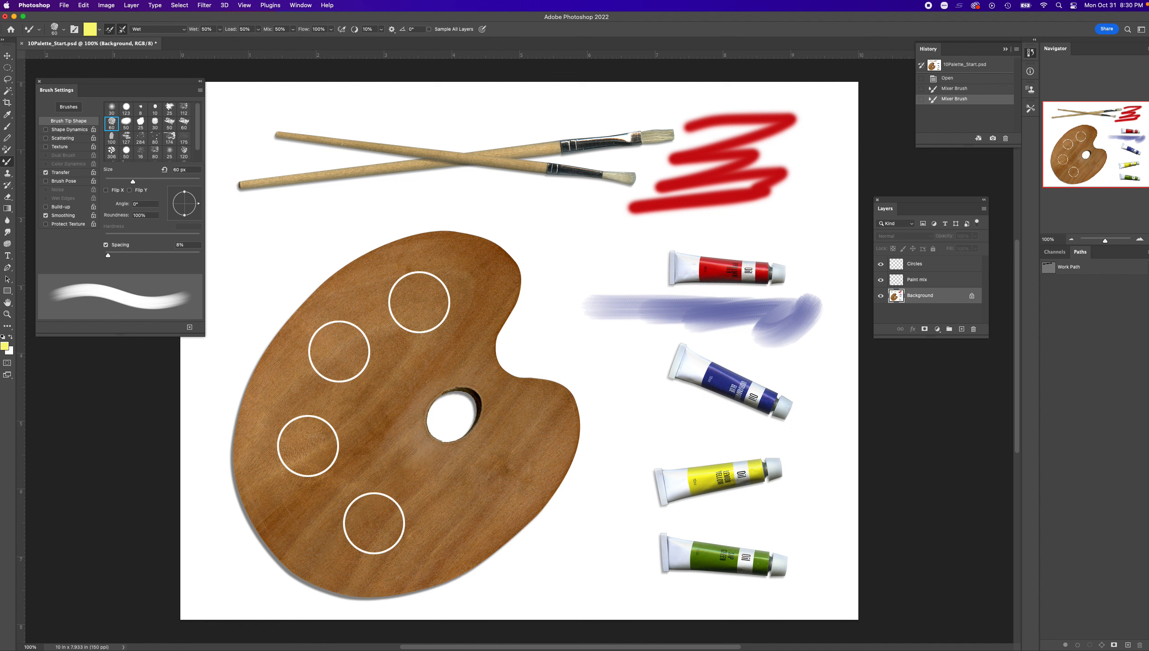
left_click(155, 126)
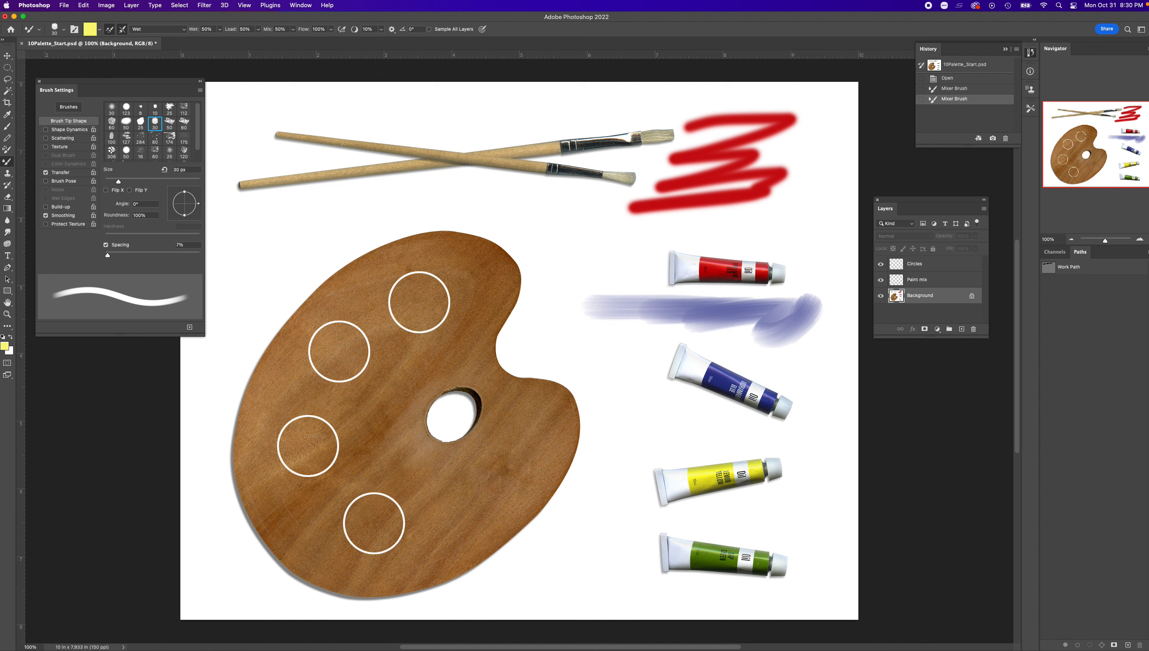
Step: Set the Mixer Brush to the Very Wet preset and paint a yellow zigzag above the yellow tube
left_click(164, 30)
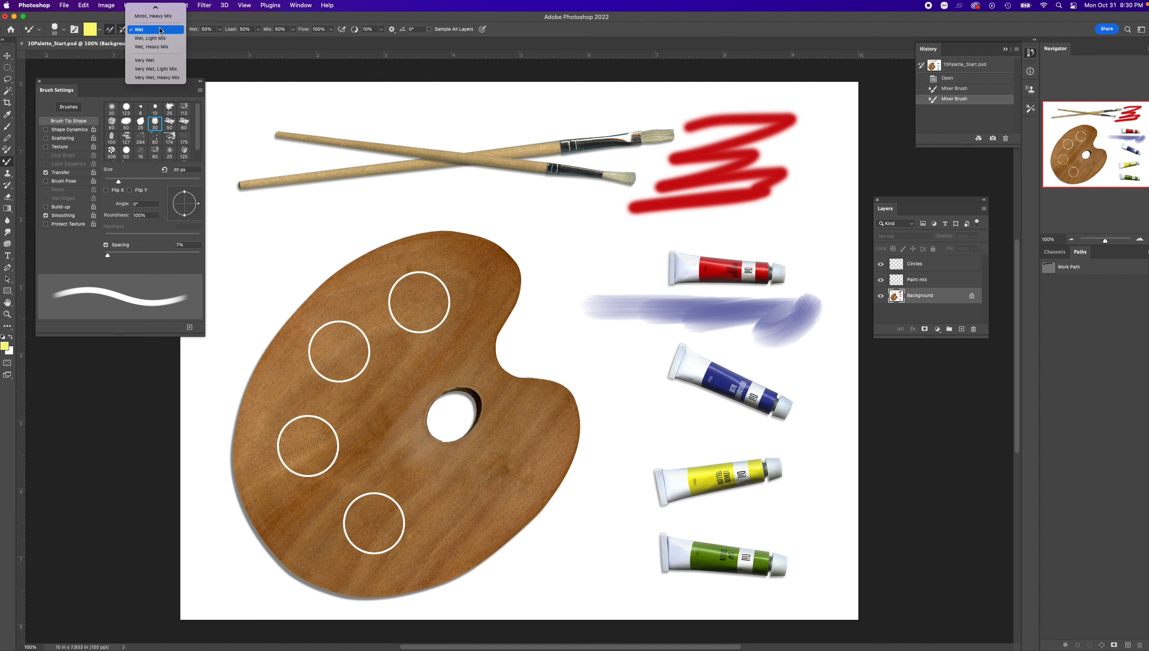
left_click(158, 60)
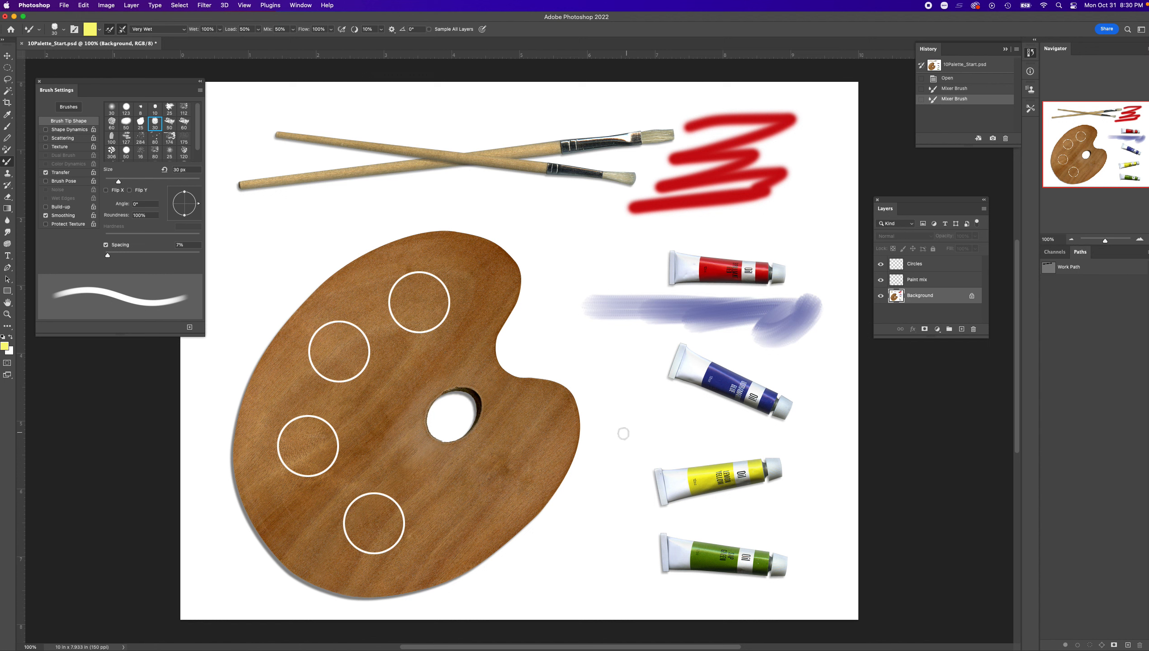
mouse_move(624, 433)
left_mouse_down()
mouse_move(706, 426)
mouse_move(623, 447)
mouse_move(705, 430)
mouse_move(646, 448)
mouse_move(712, 442)
mouse_move(646, 452)
mouse_move(689, 434)
mouse_move(632, 415)
mouse_move(722, 404)
mouse_move(655, 434)
mouse_move(679, 432)
left_mouse_up()
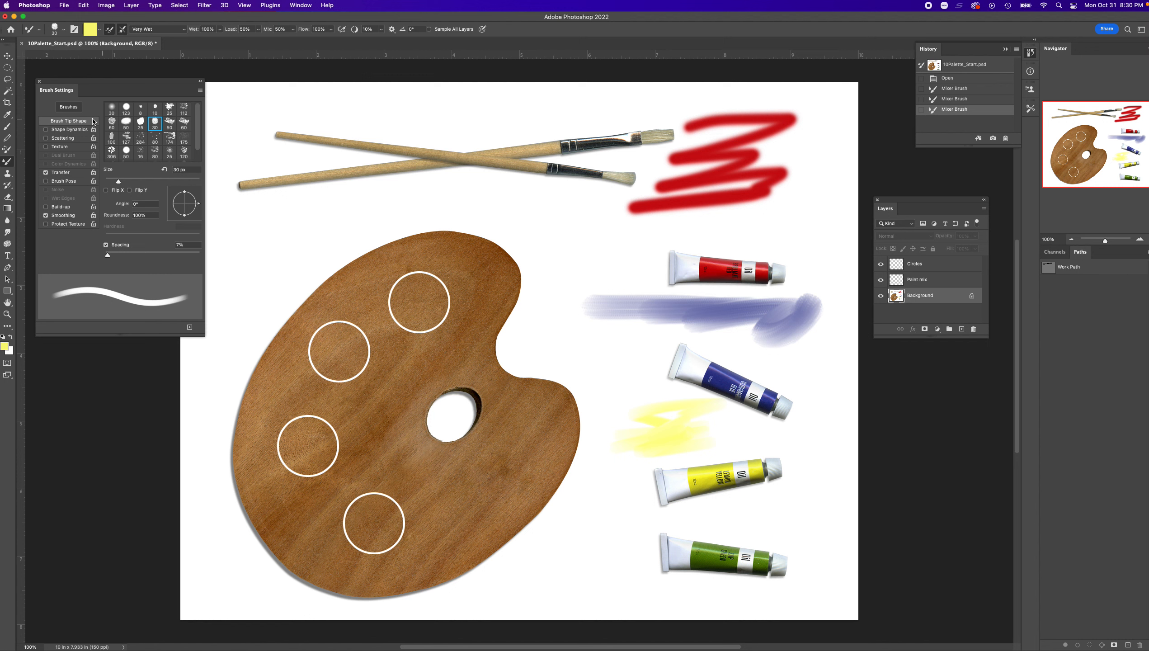
Step: Sample the green from the green tube and paint strokes above it using the 30 px round tip with 100% hardness
left_click(8, 117)
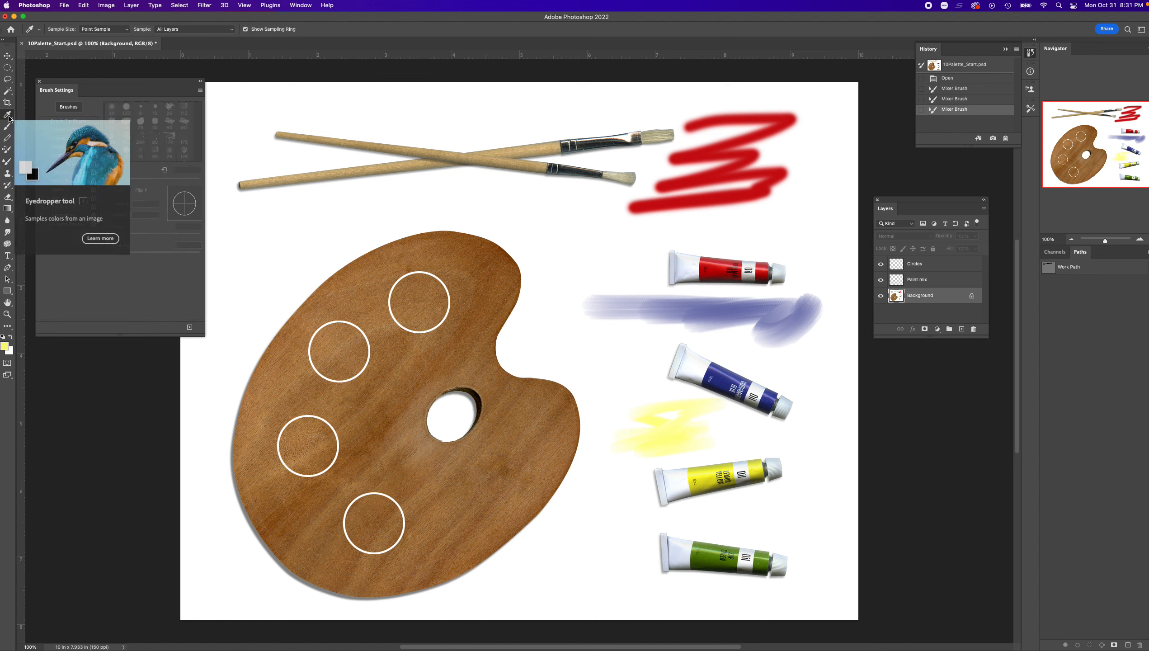
left_click(708, 547)
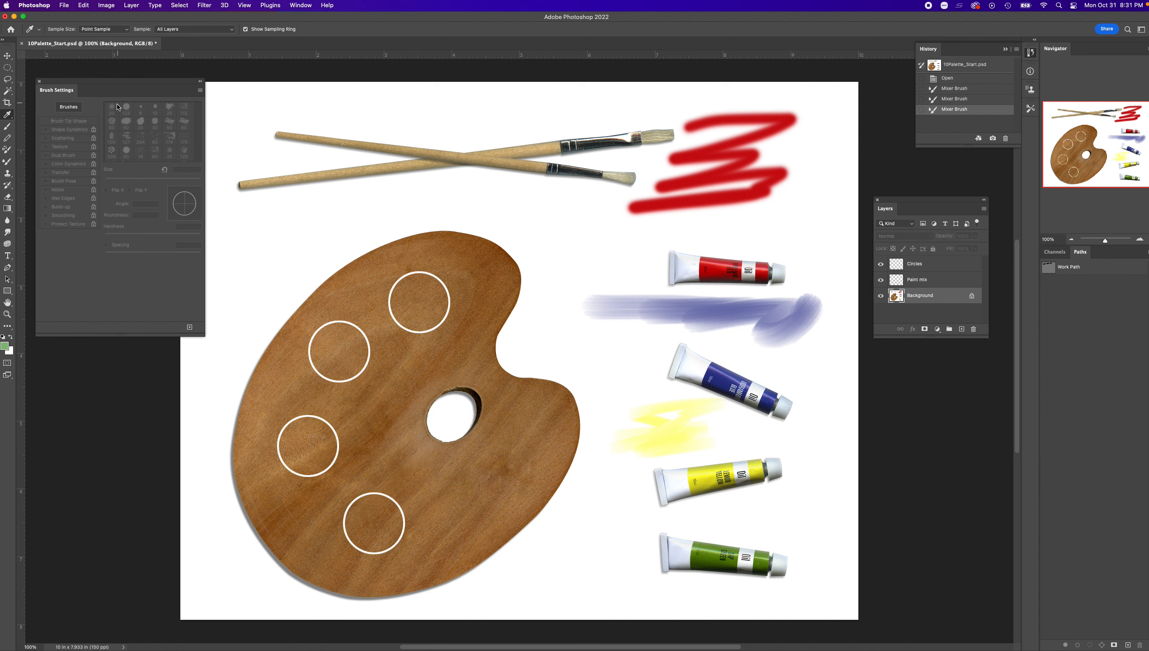
left_click(7, 161)
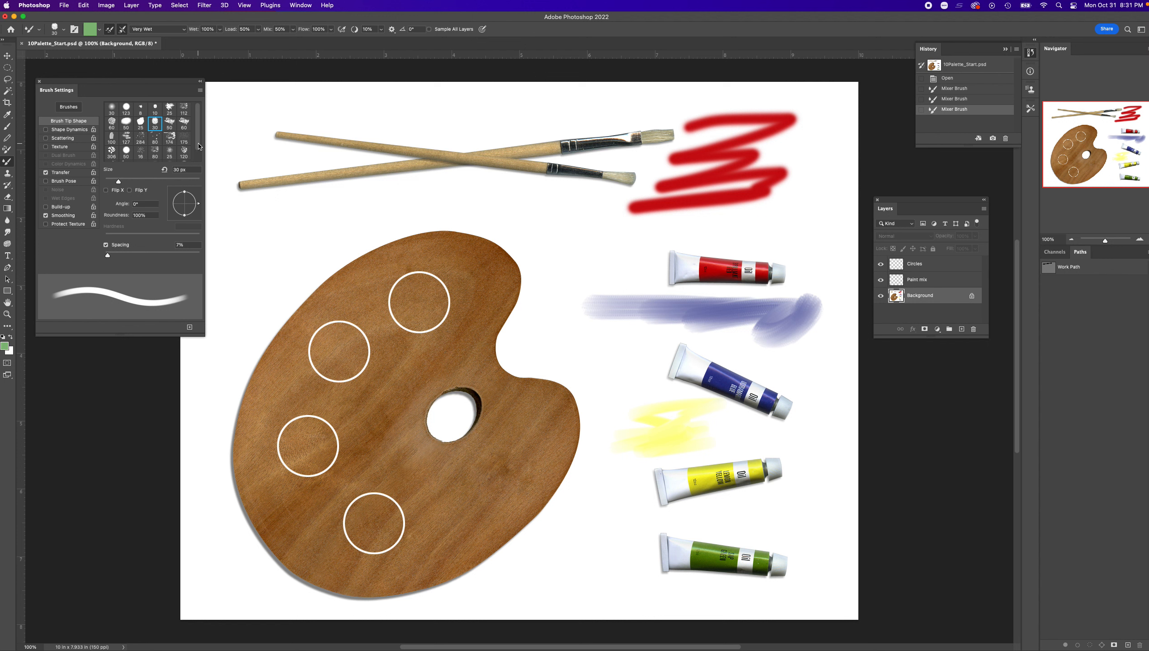
scroll(197, 150, "down", 1)
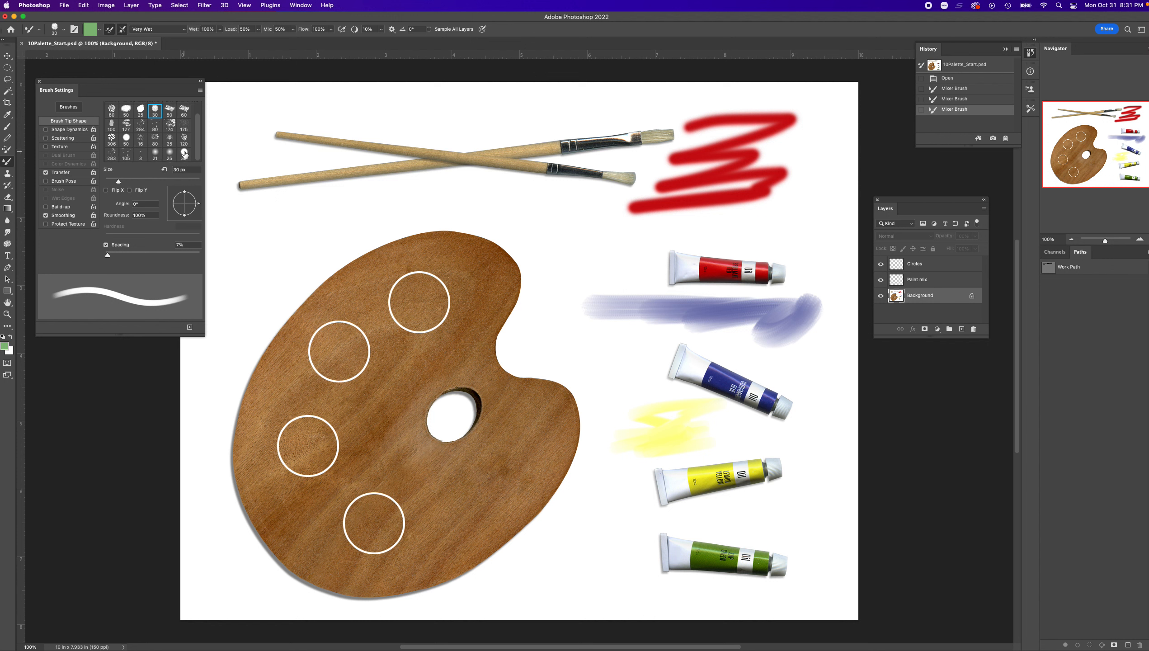
left_click(185, 153)
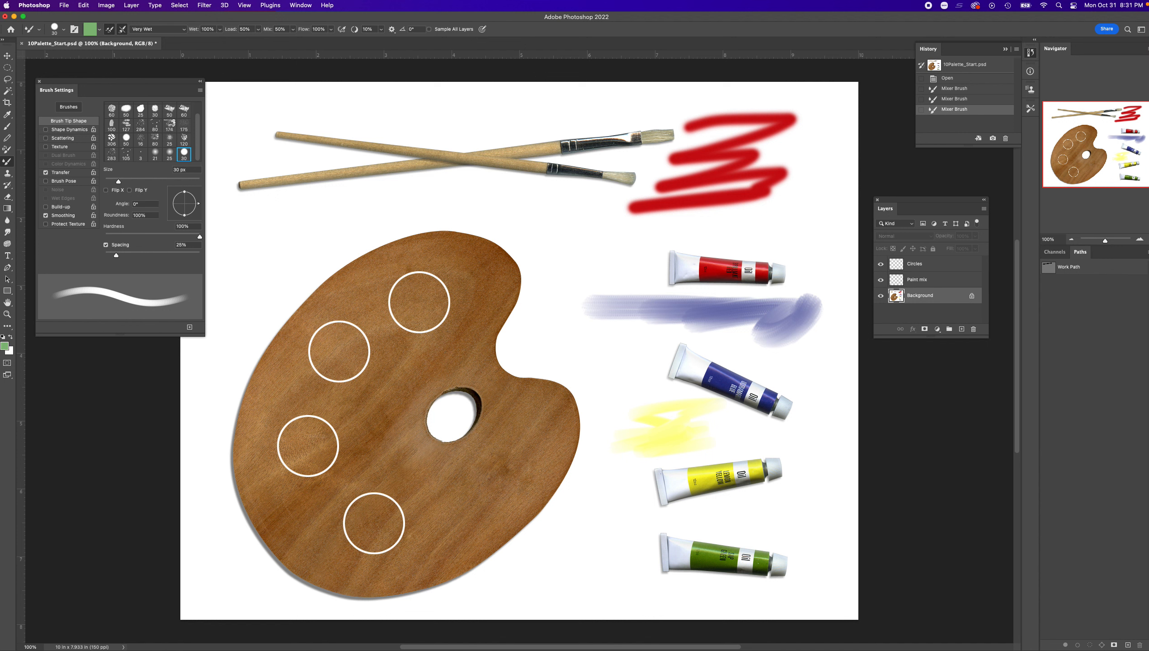
mouse_move(685, 522)
left_mouse_down()
mouse_move(796, 503)
mouse_move(730, 523)
mouse_move(804, 516)
mouse_move(756, 532)
mouse_move(815, 520)
left_mouse_up()
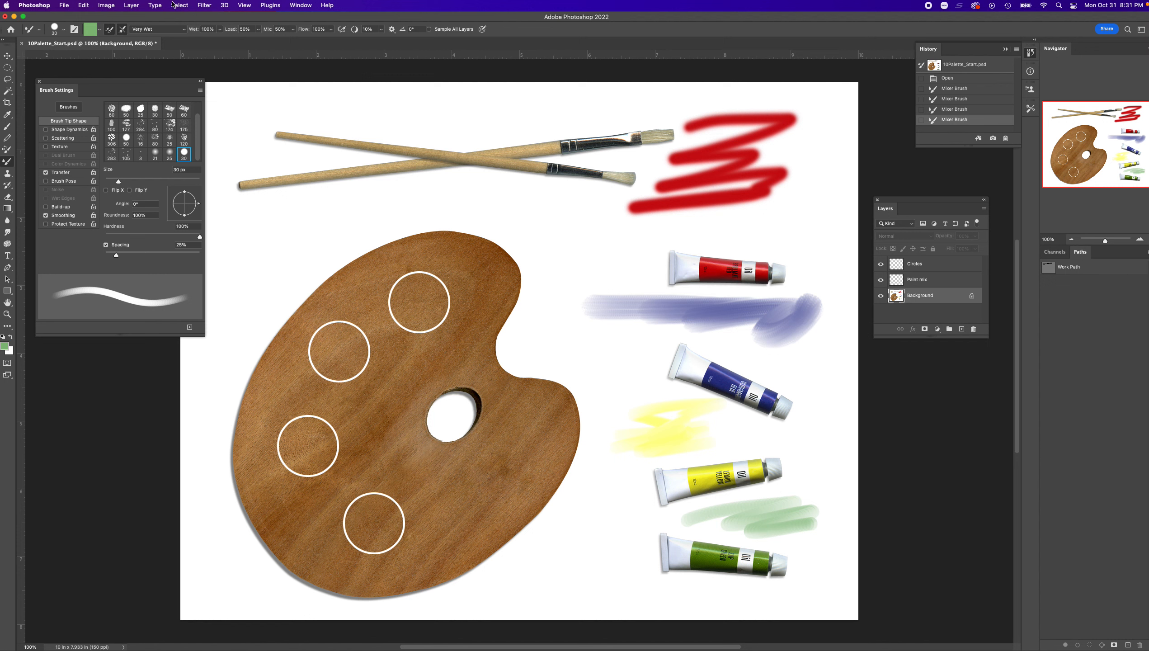
Step: Choose the 16 px brush tip and paint thin green squiggles between the palette and the blue tube
left_click(140, 124)
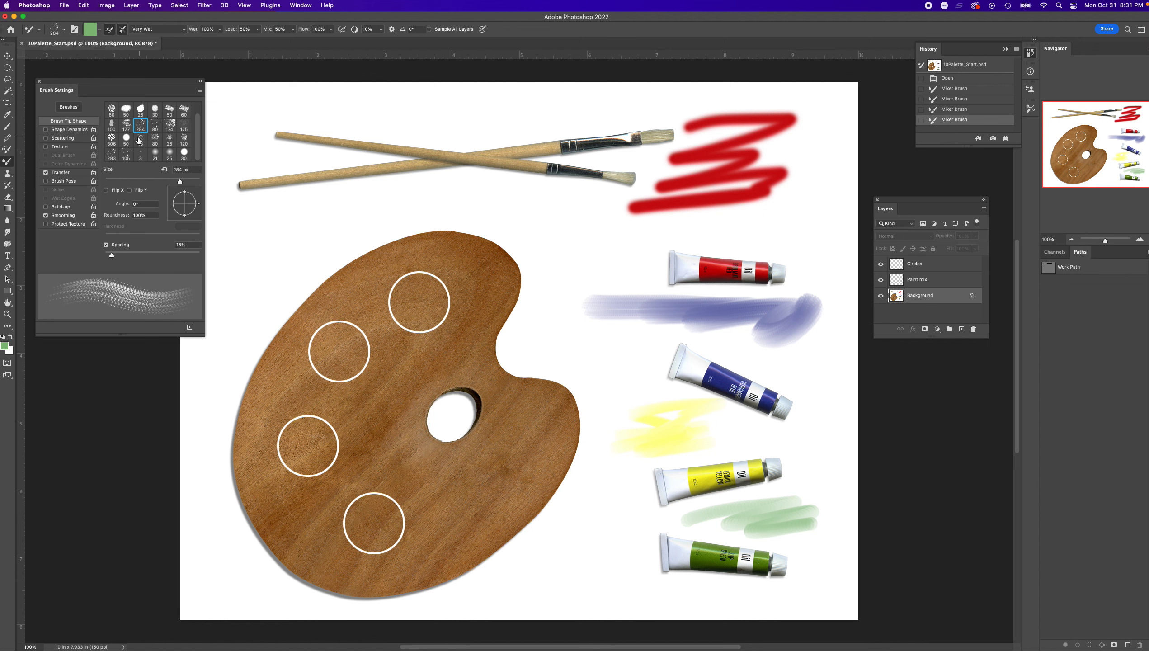
left_click(140, 139)
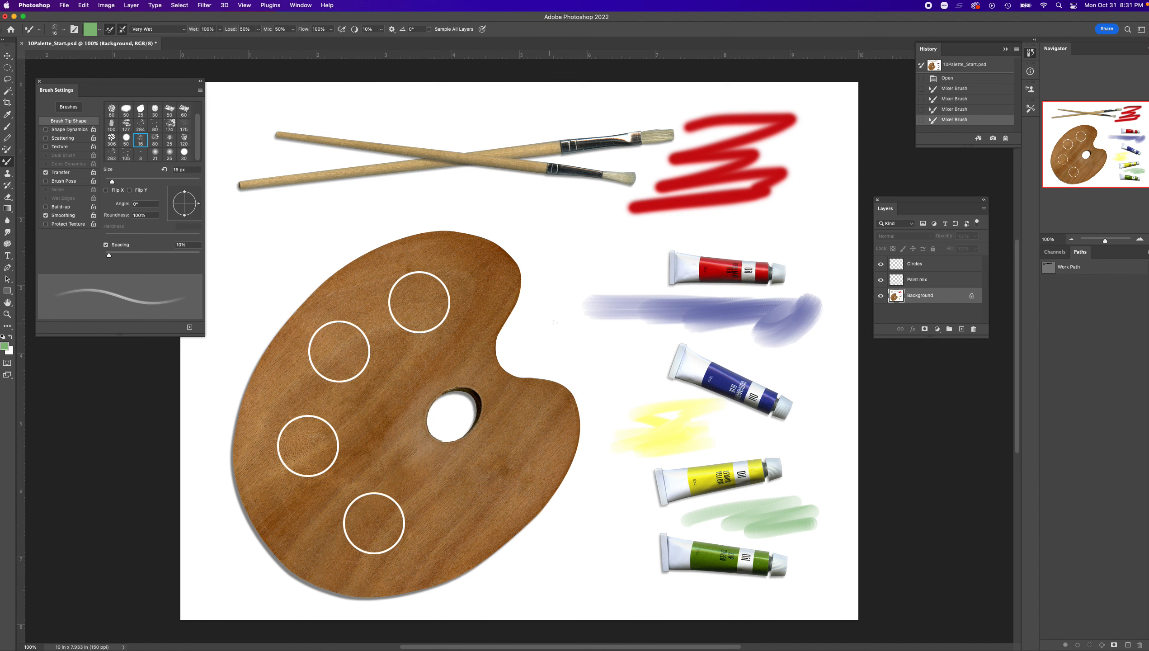
mouse_move(578, 350)
left_mouse_down()
mouse_move(629, 357)
mouse_move(572, 348)
left_mouse_up()
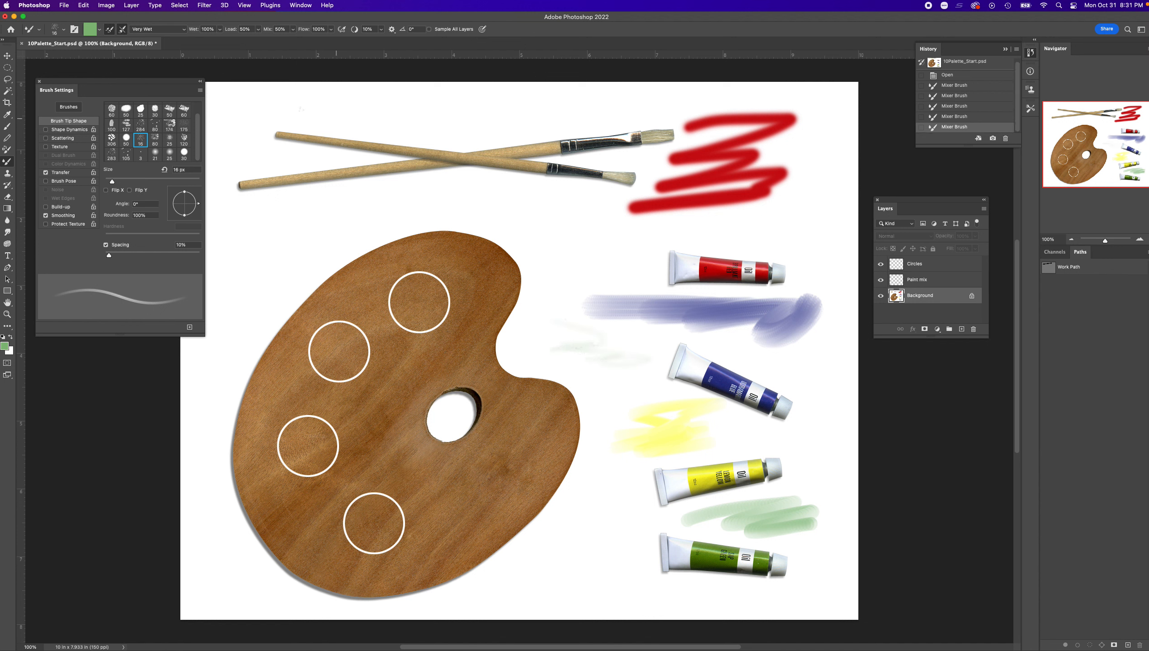
Step: Set the Mixer Brush to the Wet, Light Mix preset and paint thin green strokes between the blue and yellow tubes
left_click(158, 30)
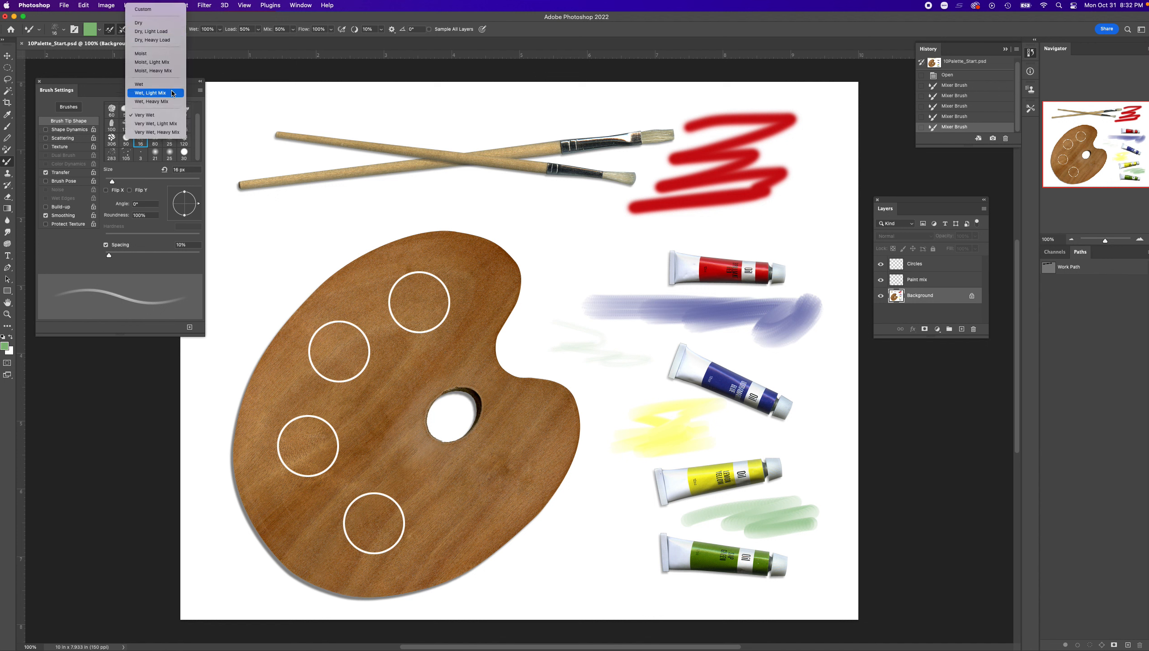
left_click(173, 93)
mouse_move(720, 429)
left_mouse_down()
mouse_move(776, 433)
mouse_move(724, 441)
mouse_move(746, 443)
mouse_move(802, 429)
left_mouse_up()
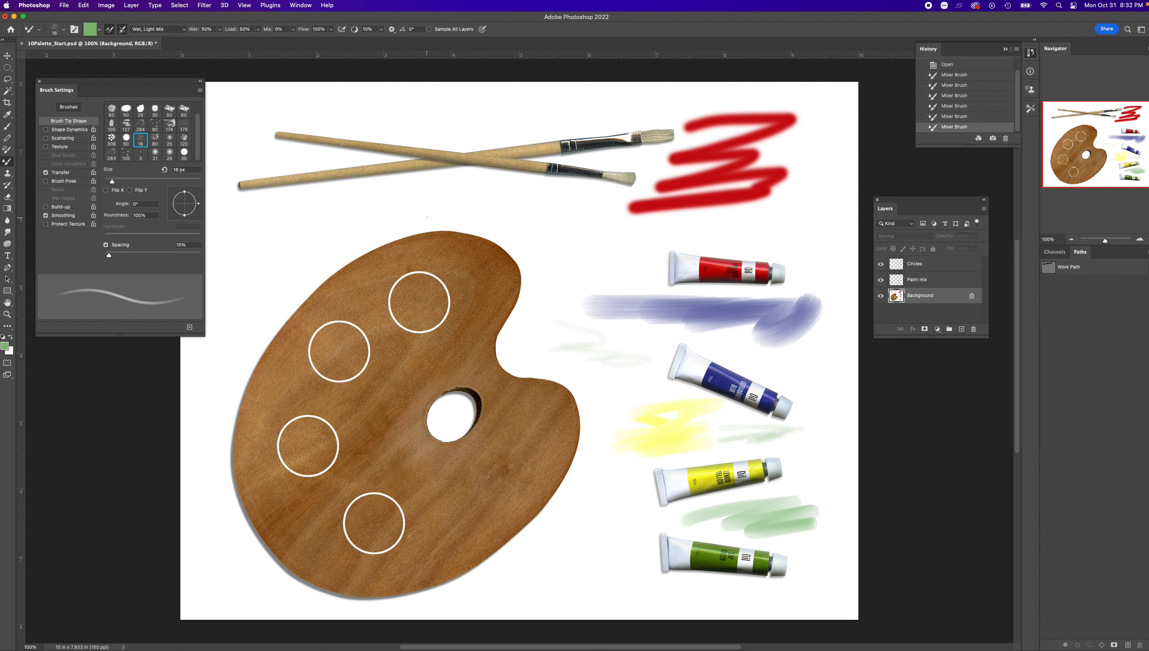